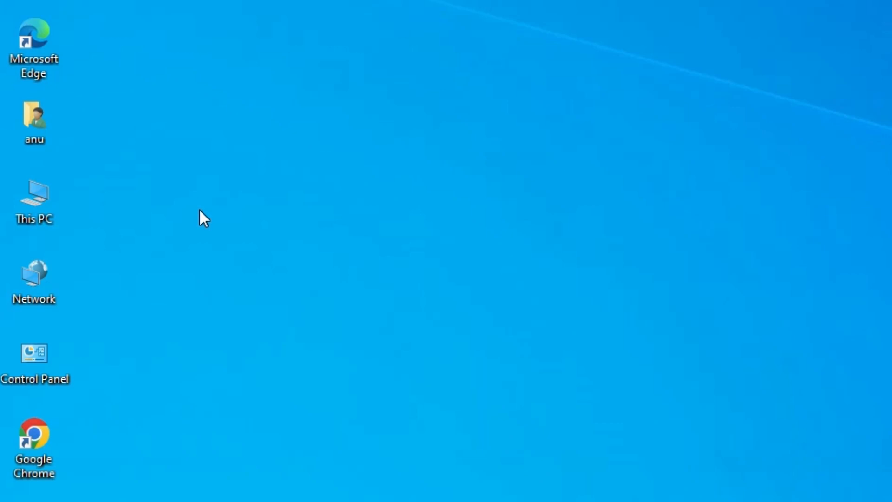
Check the Windows system type in This PC's properties and close the settings window.
right_click(40, 192)
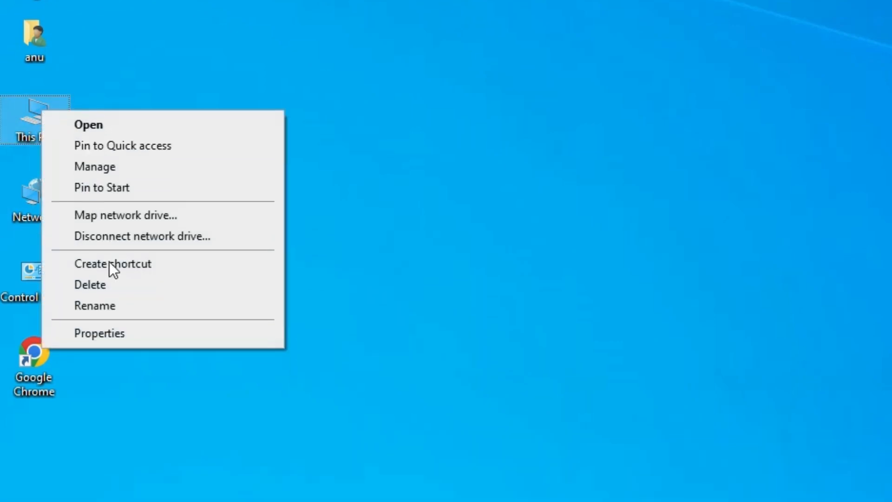
click(119, 327)
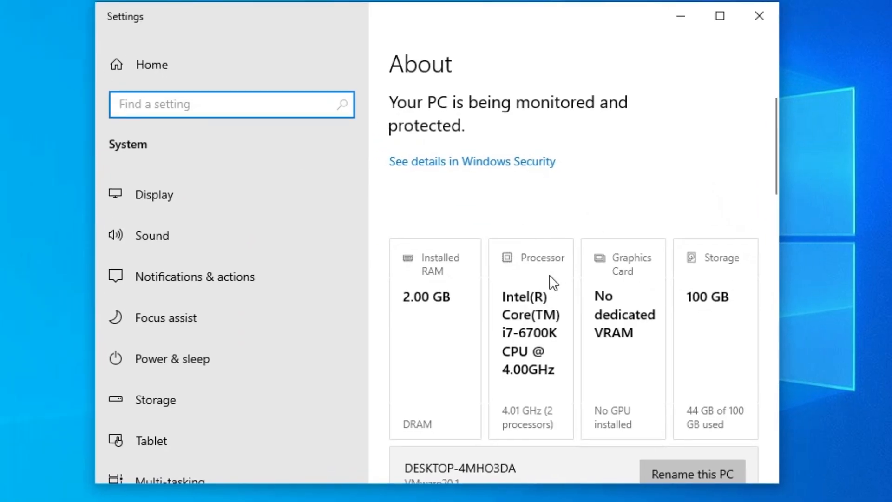
scroll(554, 281, down, 10)
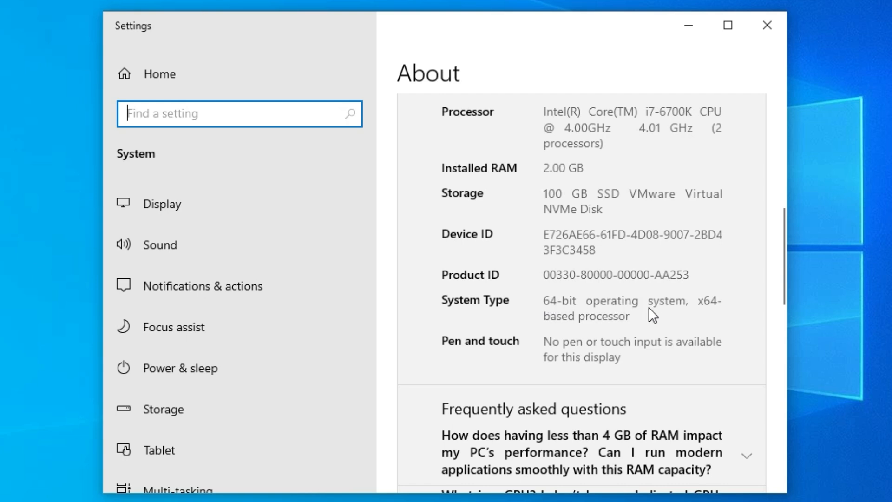
click(677, 308)
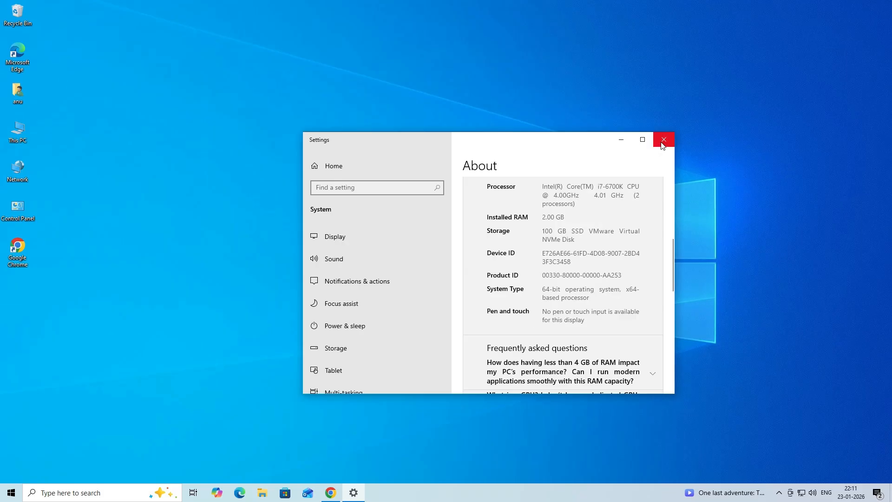
click(767, 25)
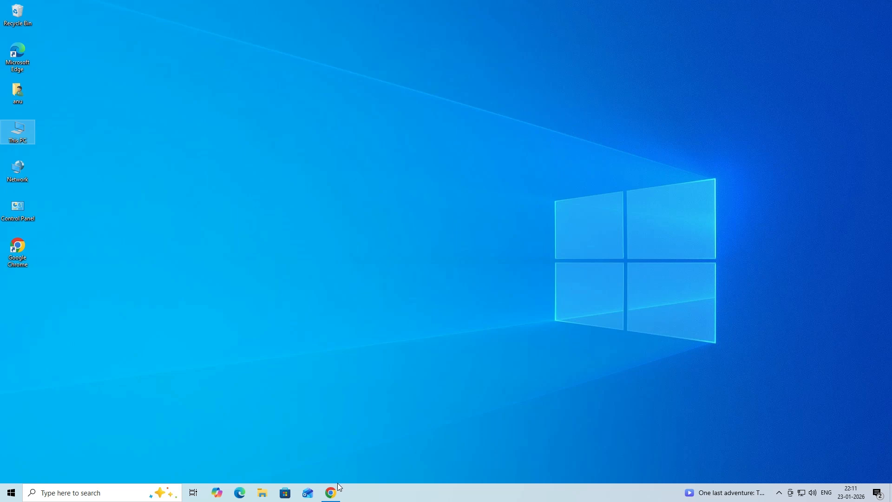
In Chrome, search Google for "brother dcp t420w printer driver" and open Brother's DCP-T420W India downloads page in a new tab.
click(339, 468)
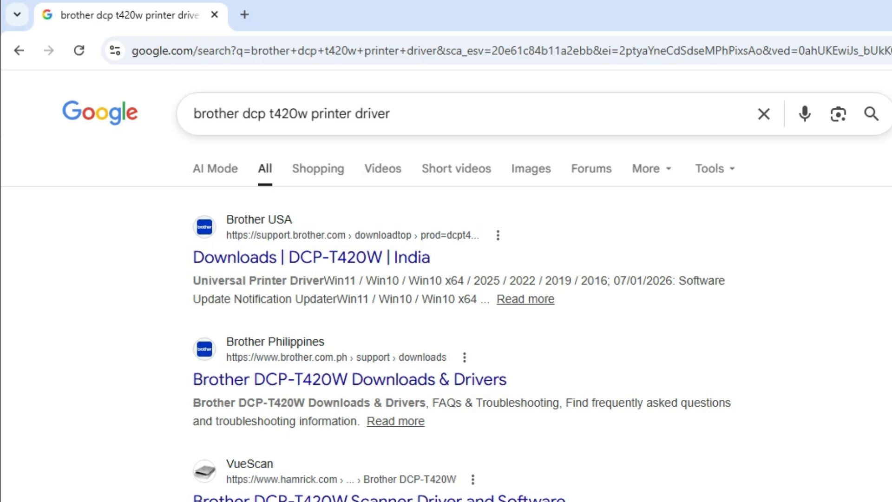
click(427, 124)
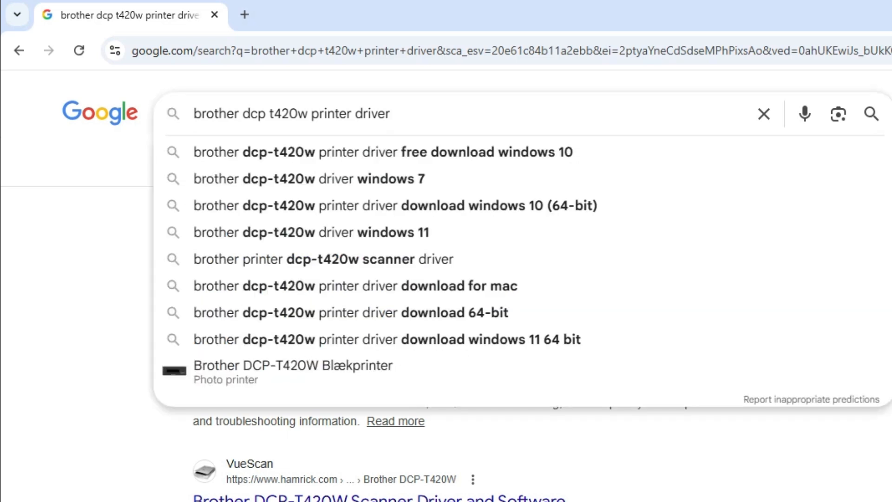
key(Return)
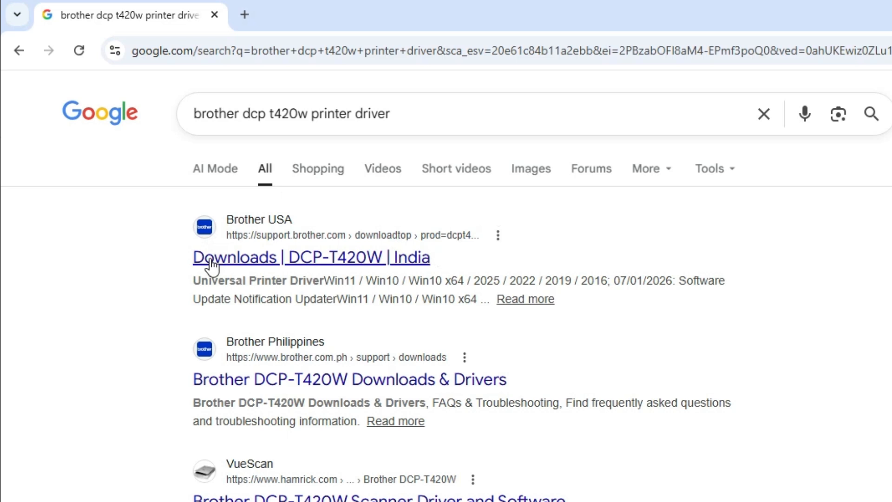
right_click(364, 258)
click(454, 277)
click(322, 9)
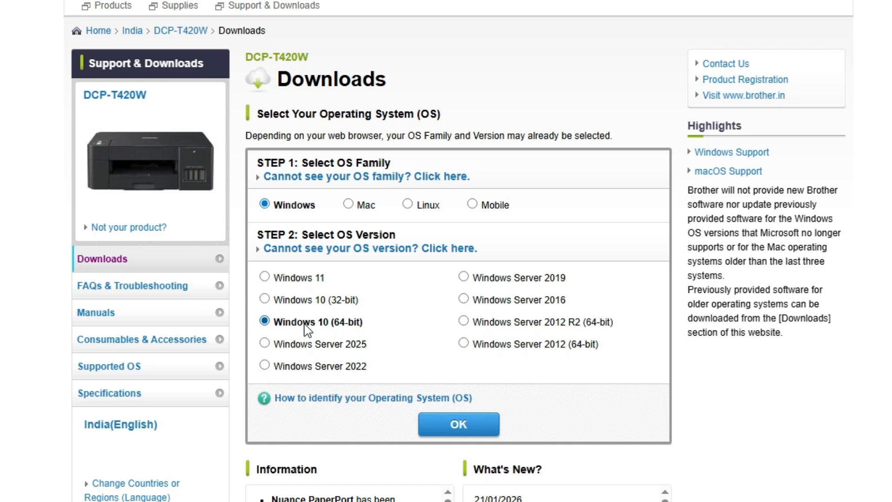
Confirm Windows 10 (64-bit) as the operating system, accept the EULA and download the "Printer Driver & Scanner Driver for USB" package.
click(453, 424)
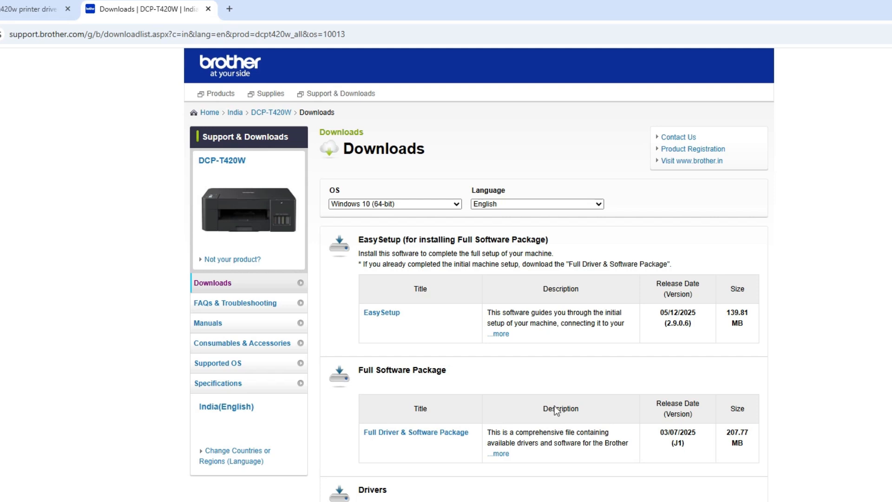
scroll(556, 410, down, 7)
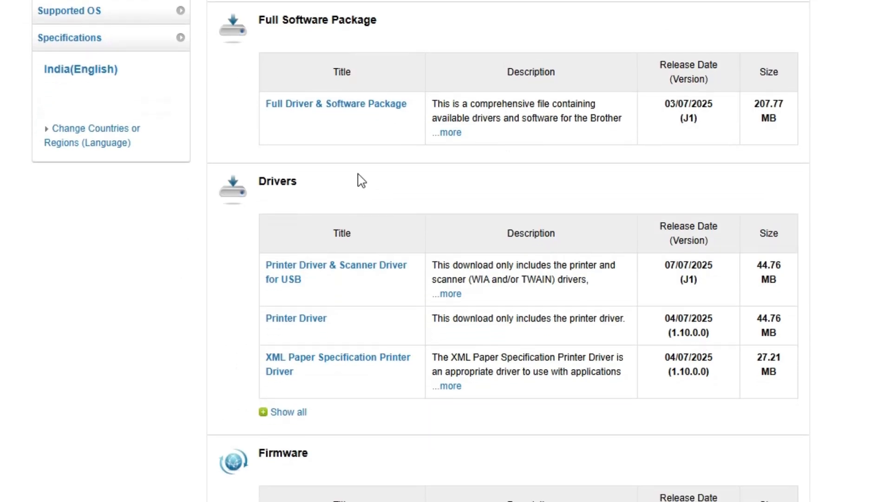
drag(297, 185, 258, 184)
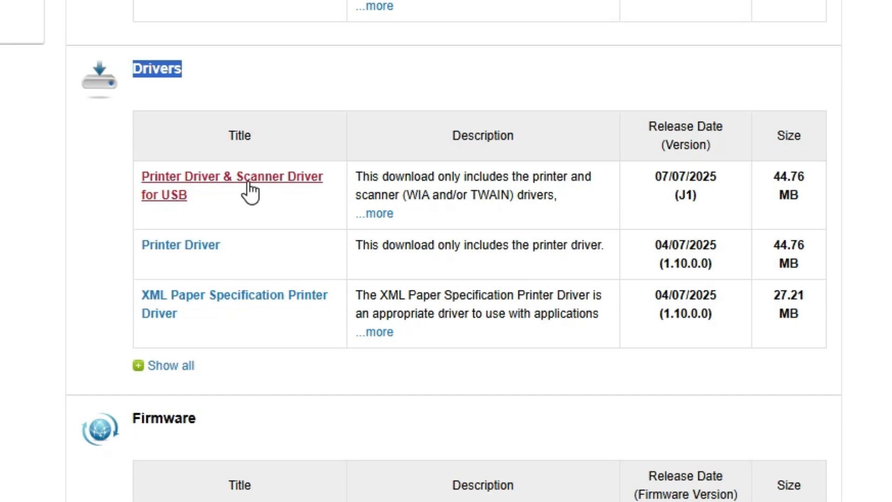
click(315, 186)
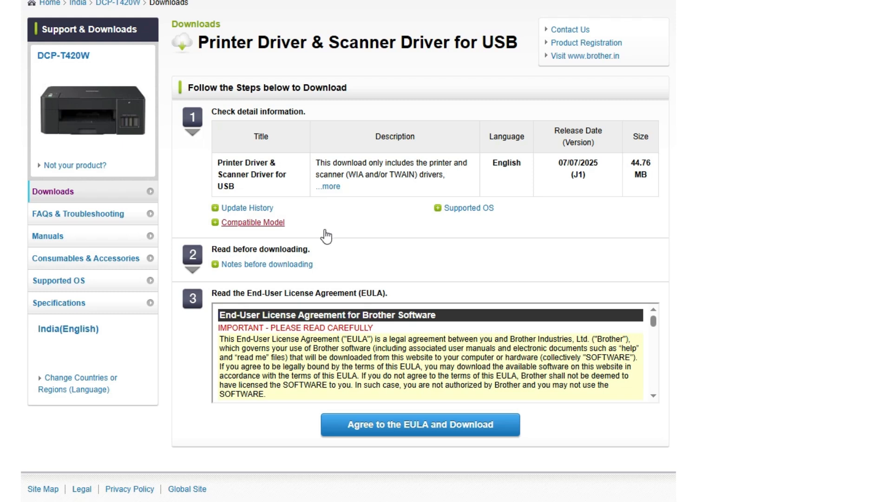
click(467, 424)
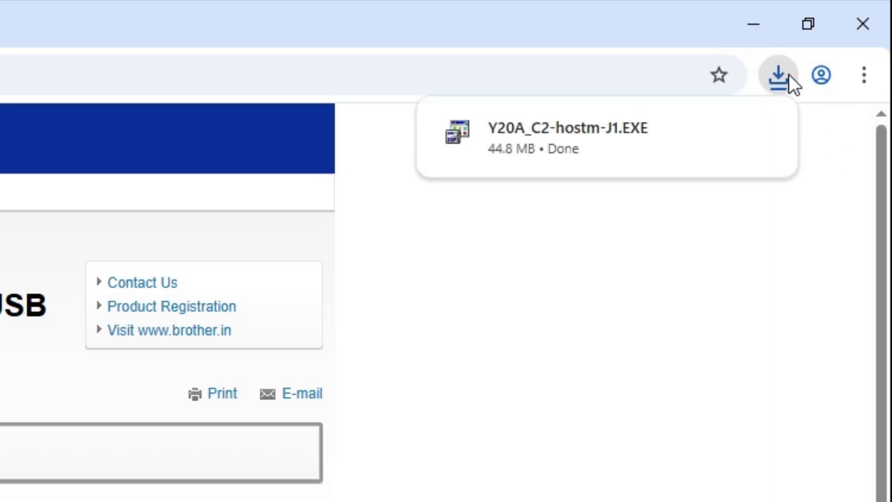
Move the downloaded Y20A_C2-hostm-J1 file from the Downloads folder to the desktop, beside the Google Chrome icon.
click(716, 134)
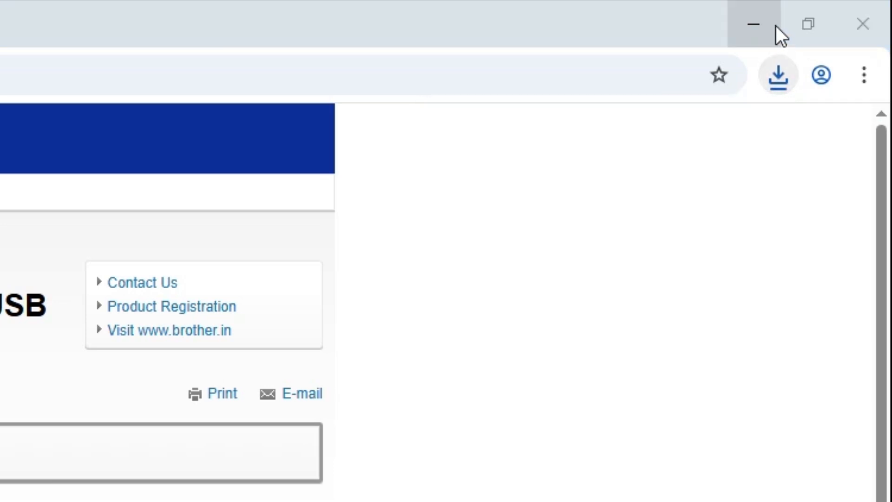
click(753, 24)
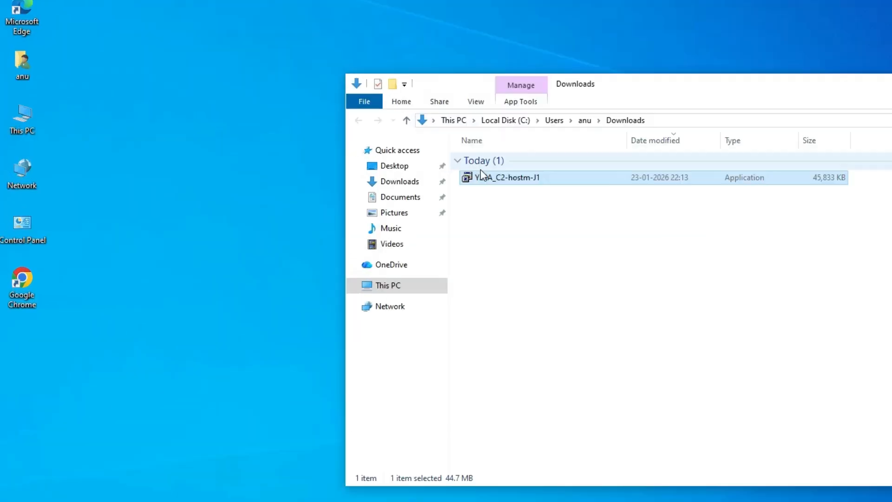
drag(481, 173, 225, 232)
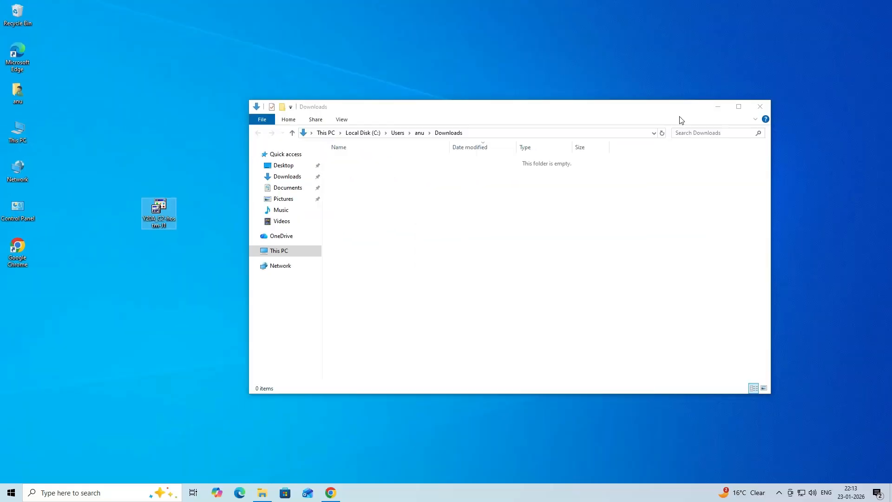
click(760, 106)
drag(153, 220, 71, 252)
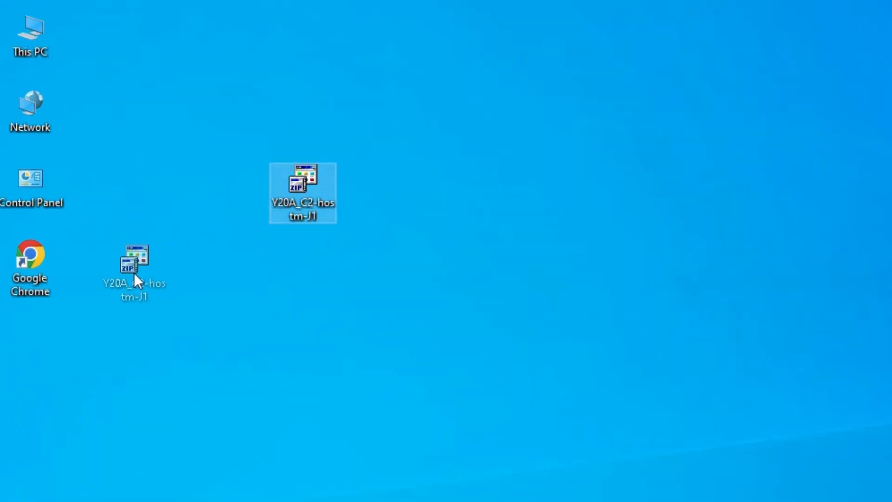
drag(133, 273, 132, 268)
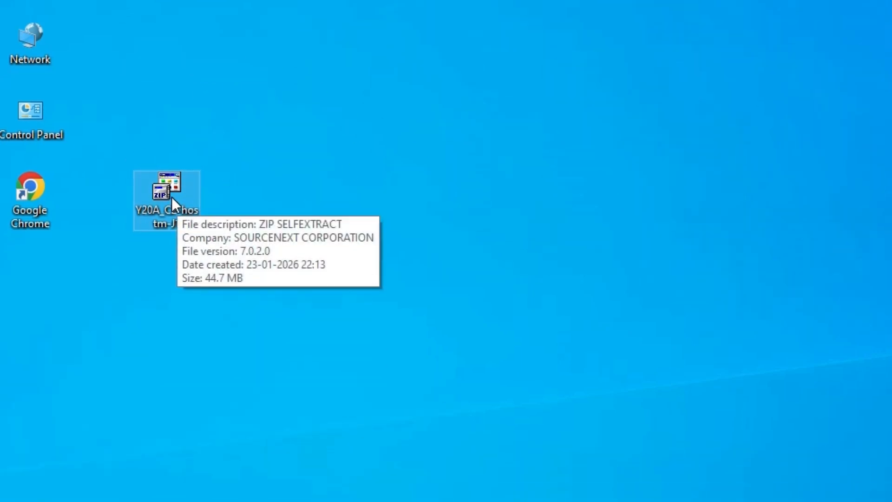
Run Y20A_C2-hostm-J1 as administrator, allow it to make changes and extract the driver files.
right_click(172, 196)
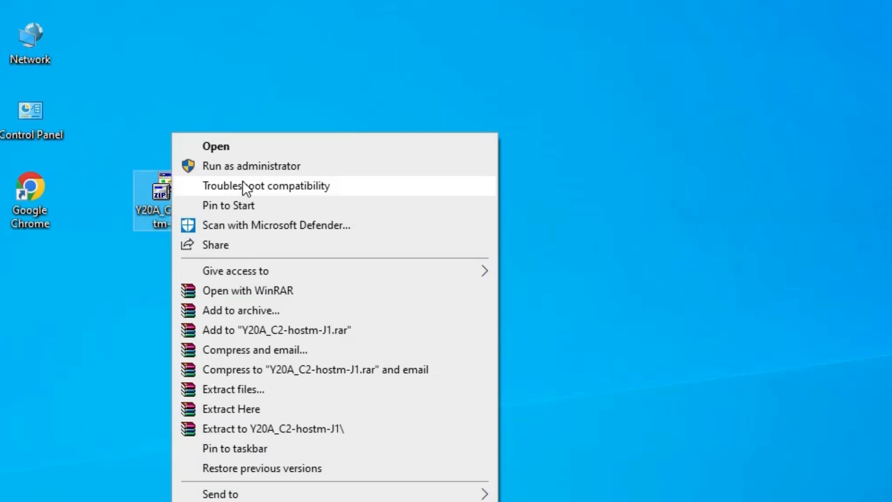
click(250, 167)
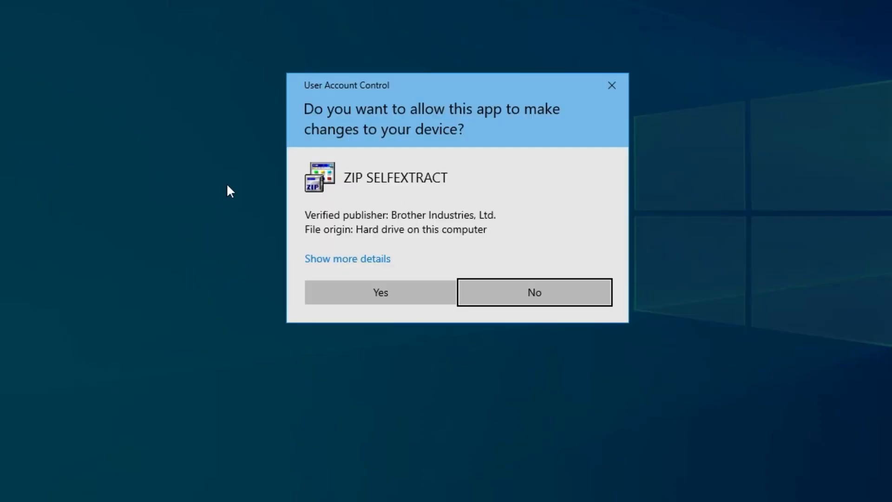
click(439, 298)
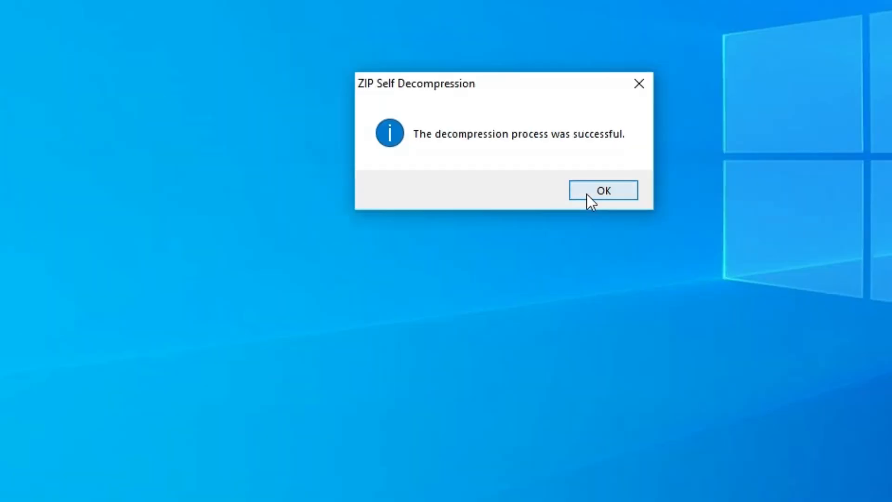
click(588, 193)
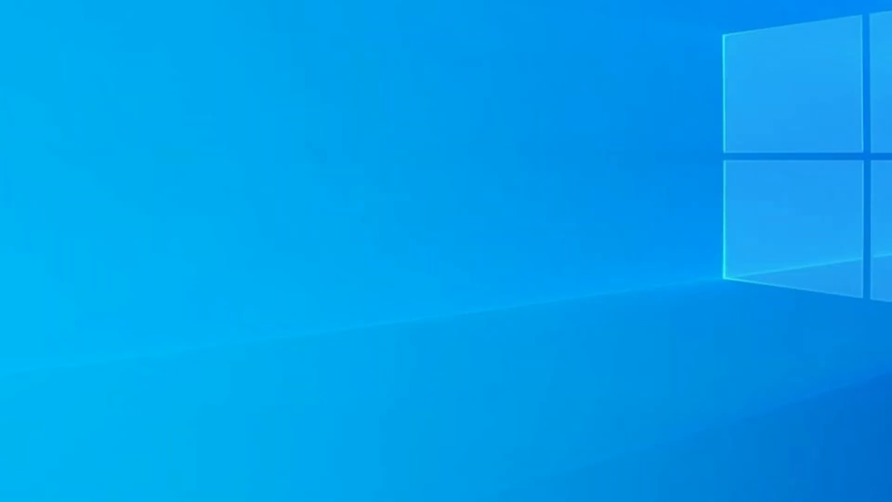
Place the extracted gdi folder below the driver package on the desktop, inspect its files and close it.
drag(30, 214, 202, 223)
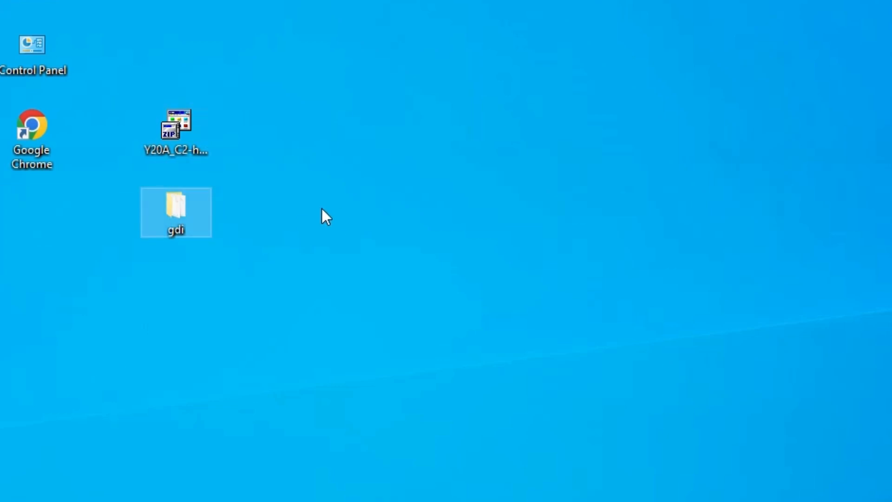
double_click(170, 209)
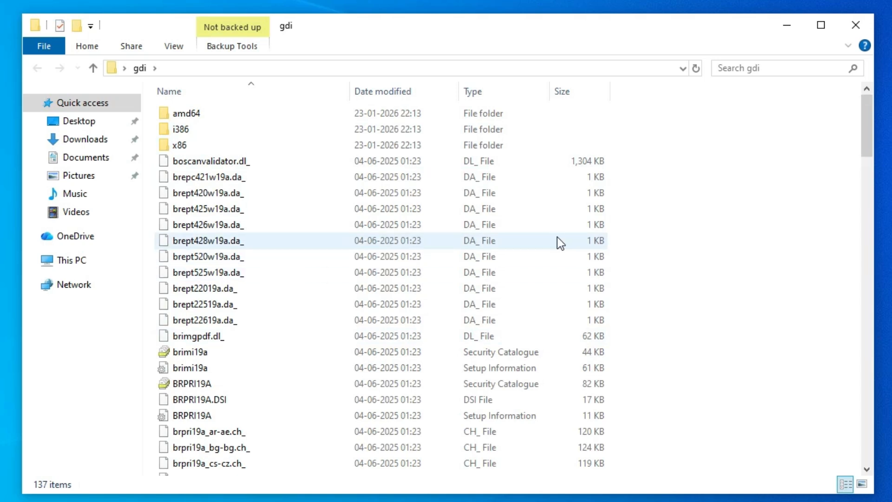
click(856, 27)
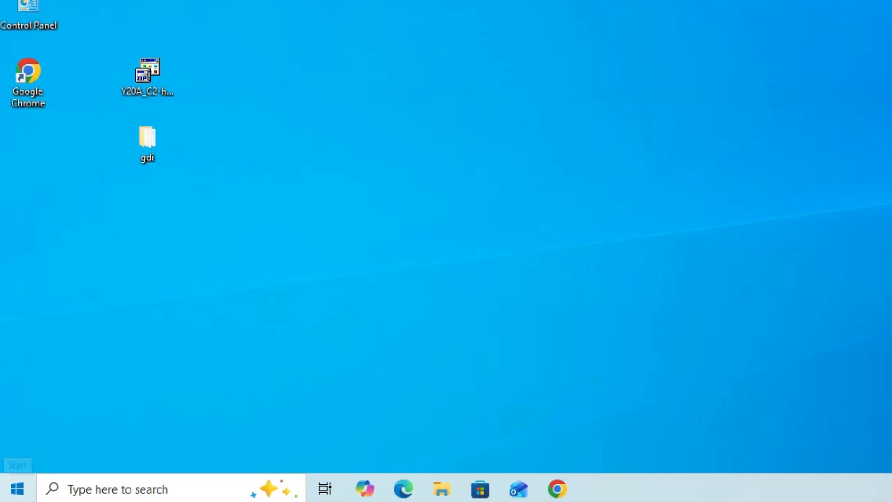
Open the Printers & scanners settings, begin adding a printer that isn't listed and close the Settings window.
click(28, 486)
text(p)
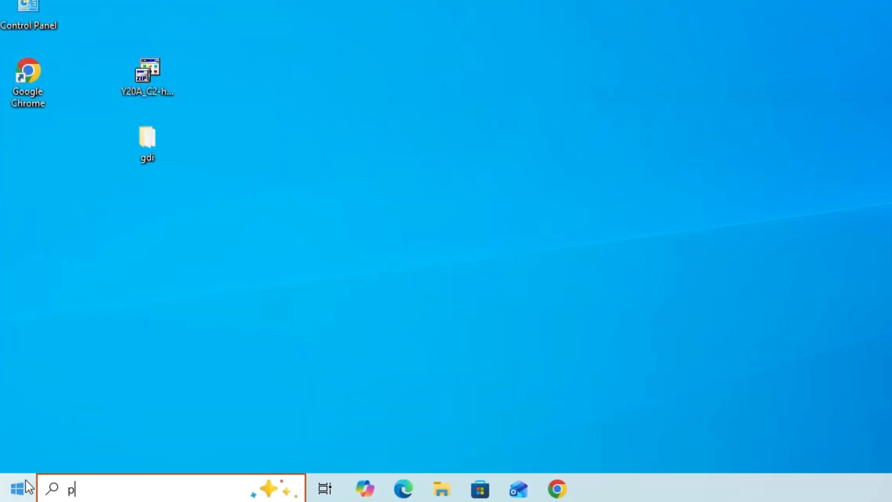
text(r)
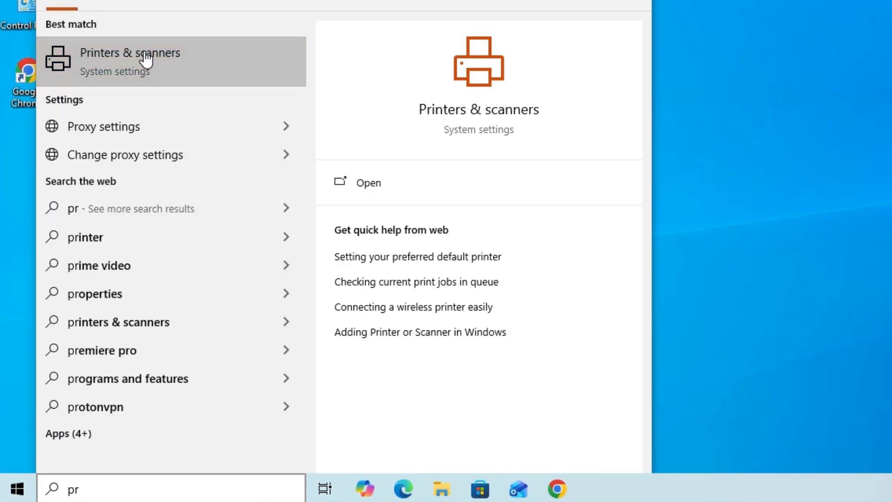
click(145, 58)
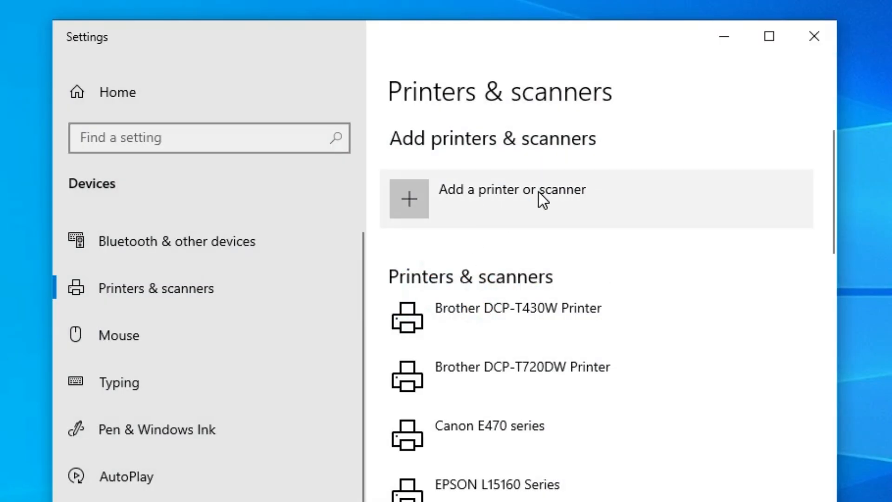
click(539, 192)
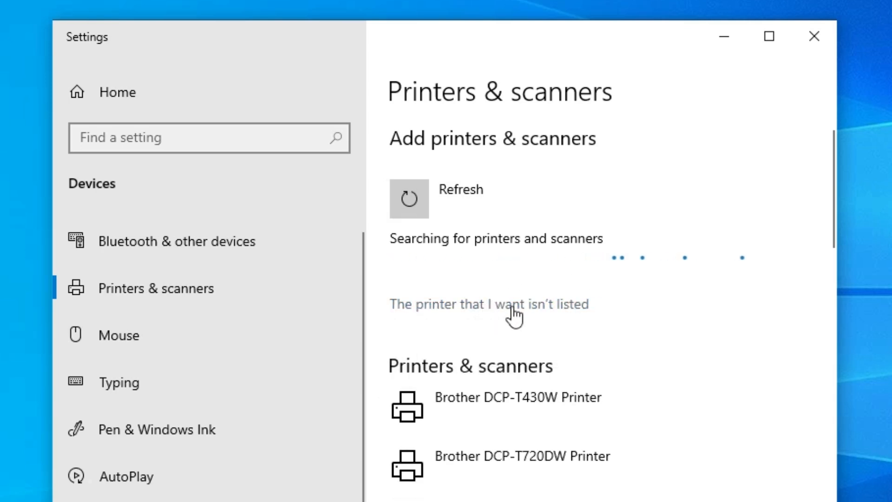
click(558, 306)
click(815, 36)
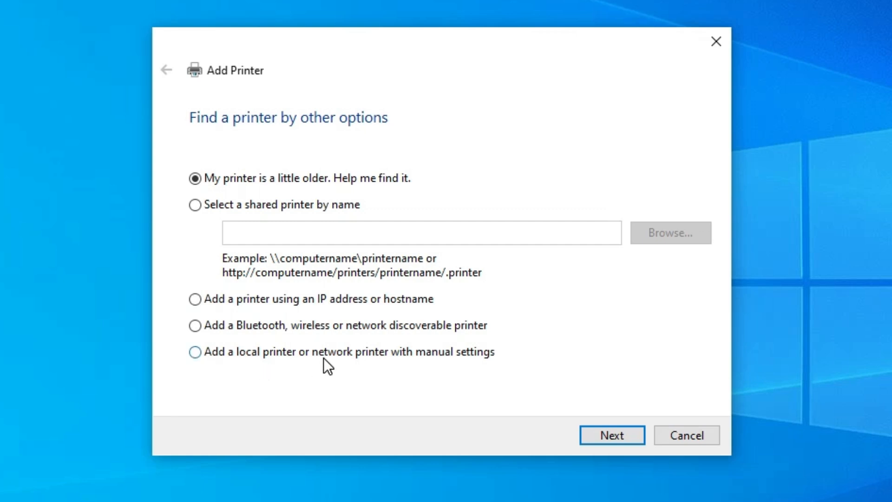
Choose to add a local printer with manual settings, using the existing port USB_001 (Local Port).
click(474, 355)
click(615, 444)
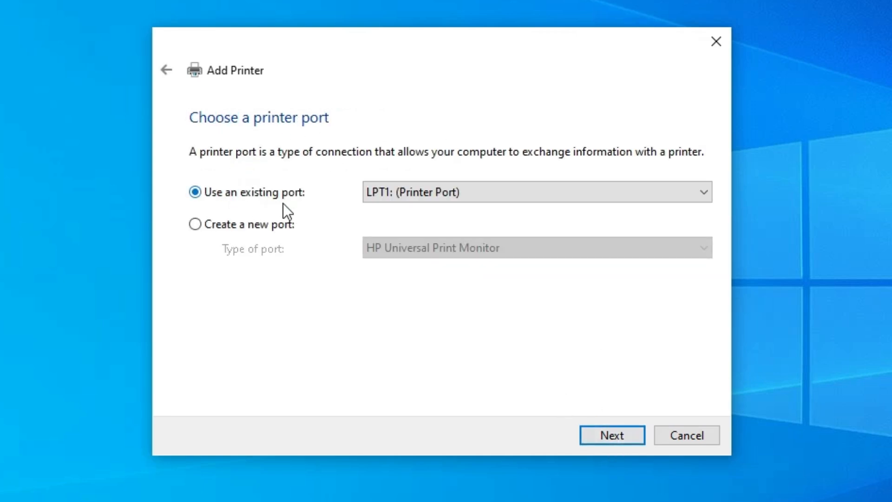
click(475, 196)
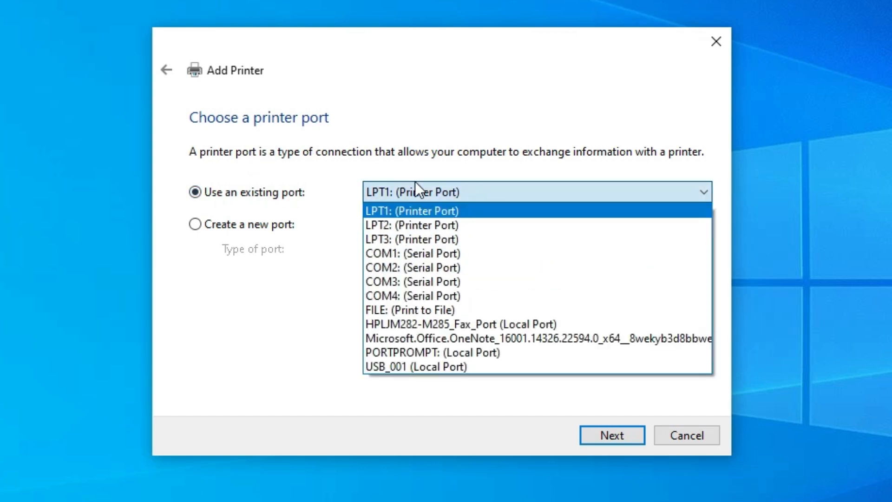
click(433, 367)
click(639, 426)
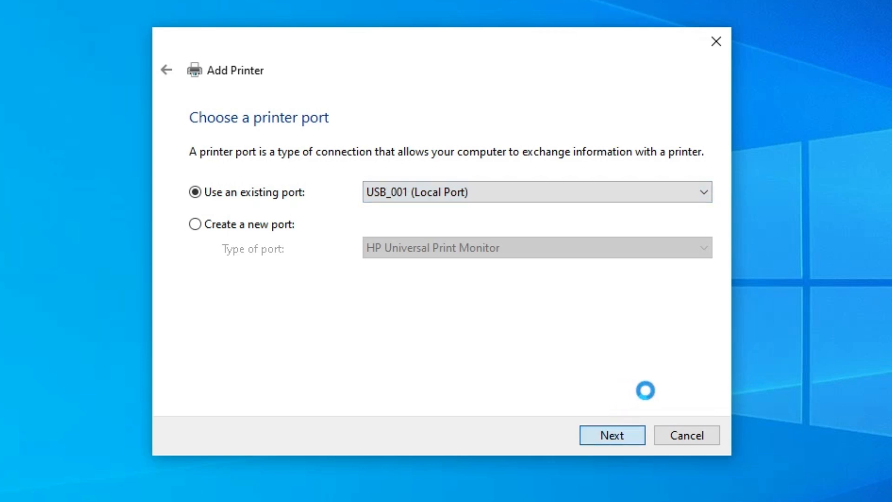
Choose to install the driver from disk, using the brimi19a setup information file in the desktop's gdi folder.
click(644, 362)
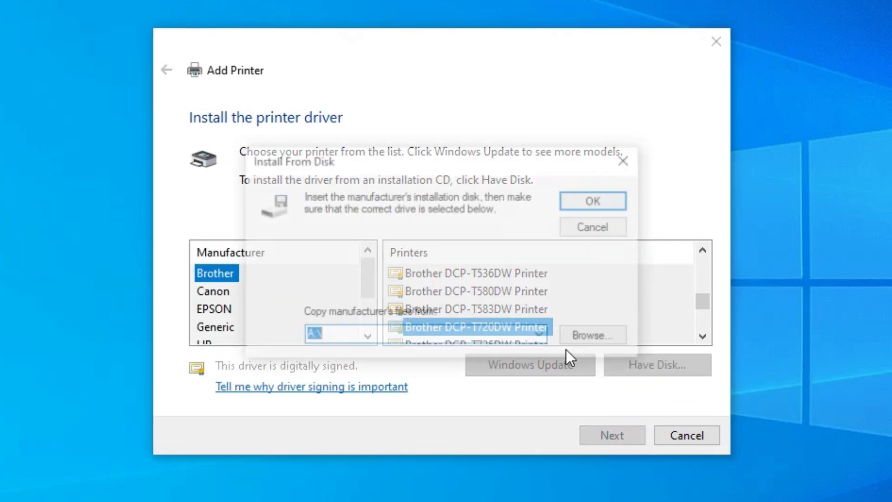
click(578, 341)
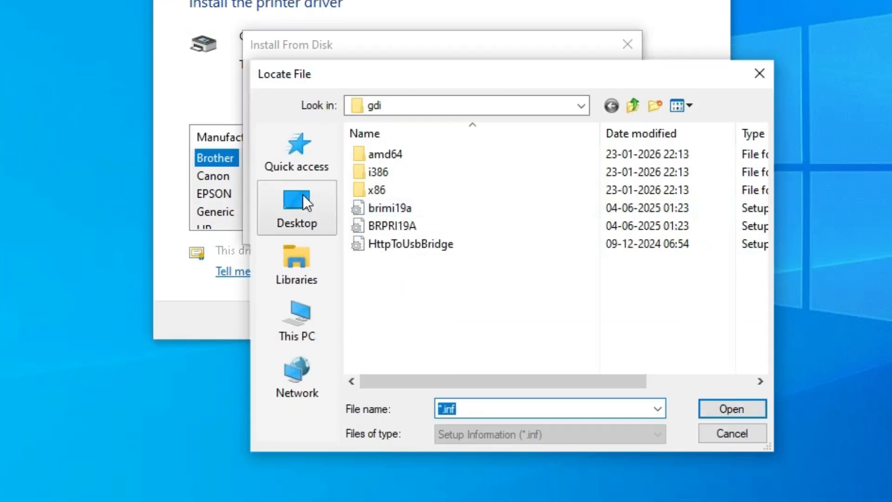
click(301, 311)
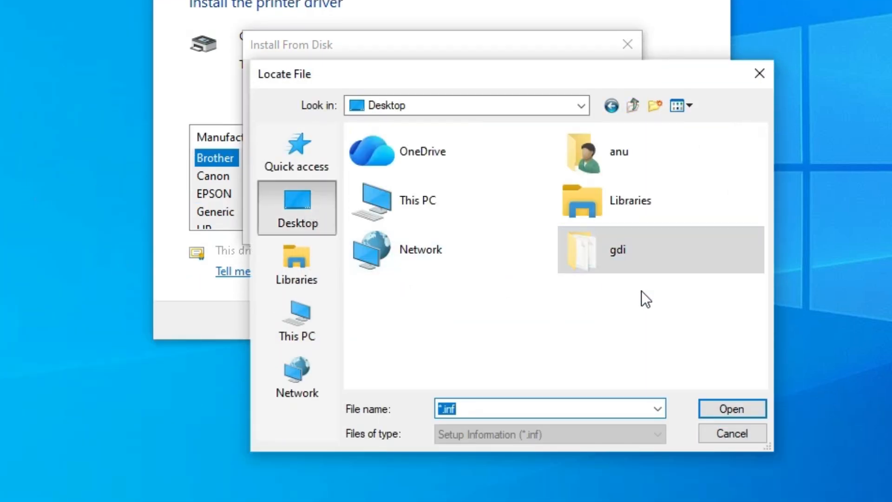
double_click(614, 252)
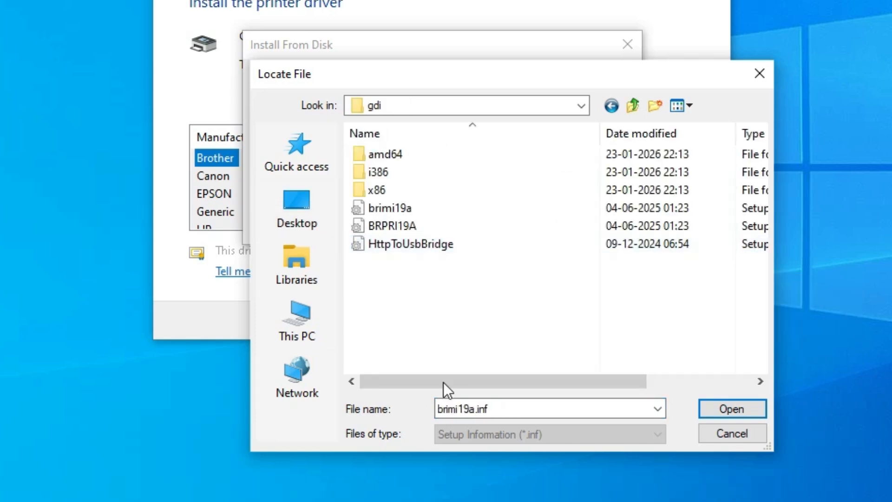
click(398, 211)
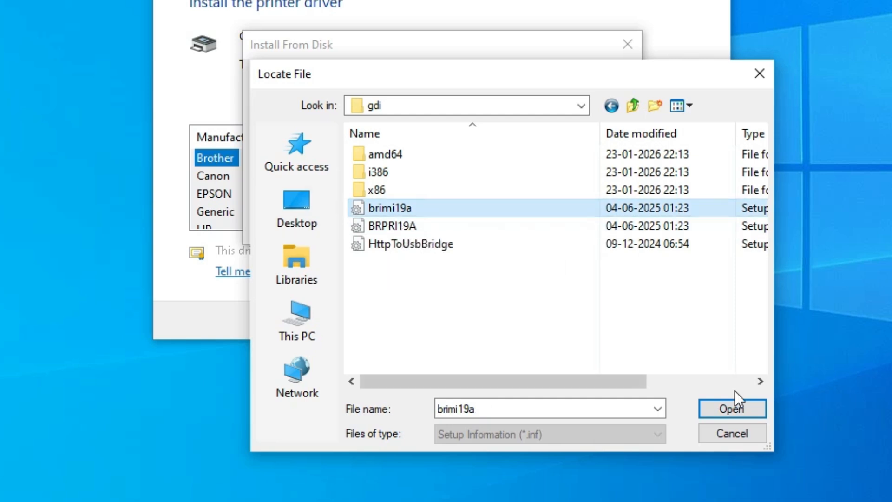
click(733, 408)
click(567, 84)
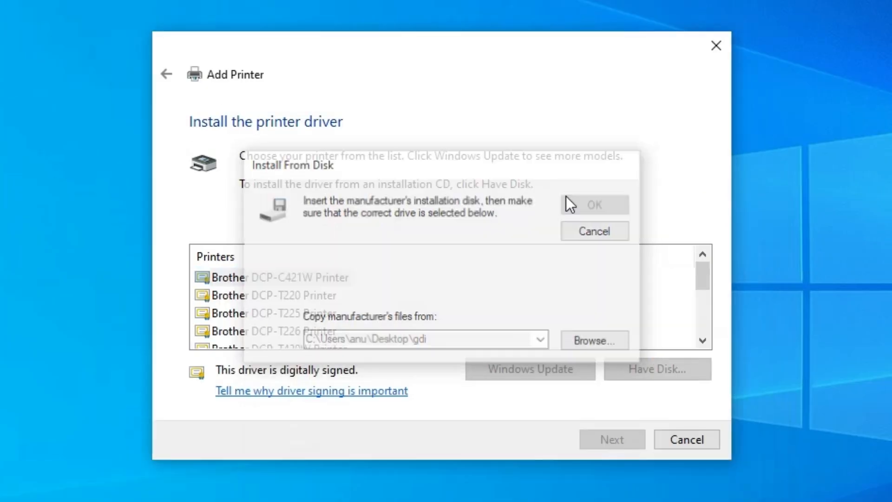
Select Brother DCP-T420W Printer as the model to install and continue to the printer name.
click(256, 277)
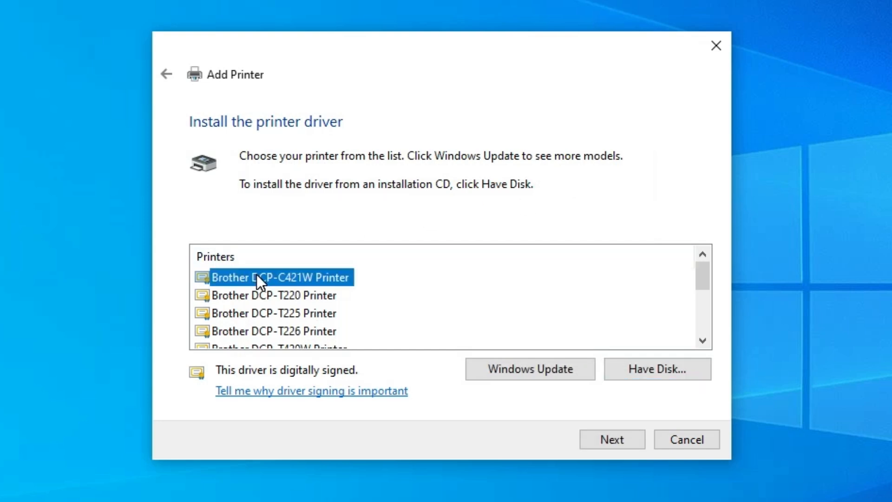
key(Down)
key(Down)
key(Down)
key(Down)
key(Down)
key(Up)
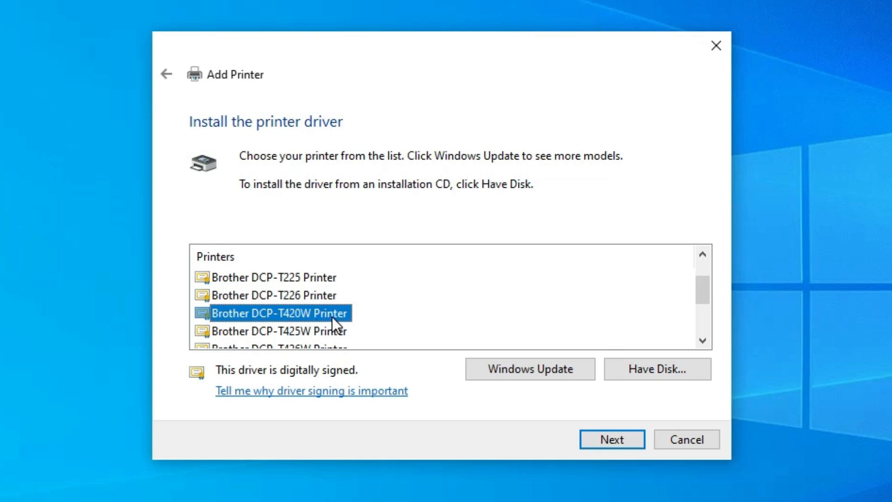
click(636, 437)
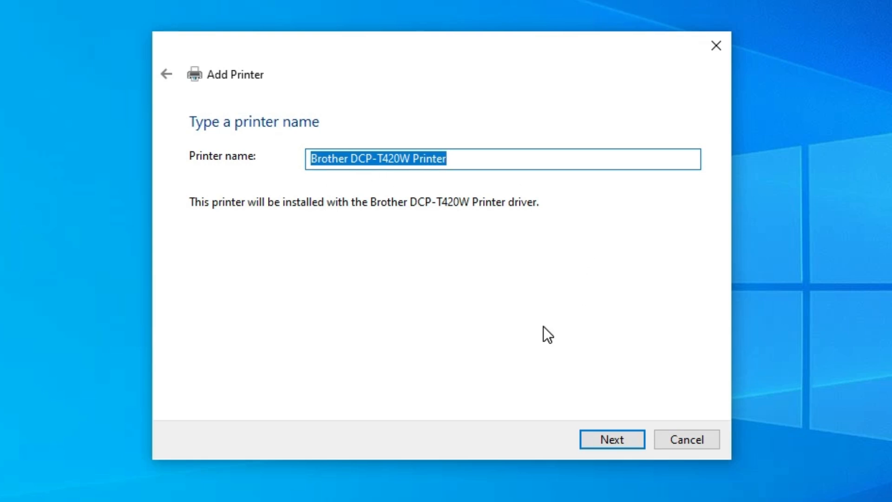
Accept the name Brother DCP-T420W Printer, leave the printer unshared and finish adding it without printing a test page.
click(623, 436)
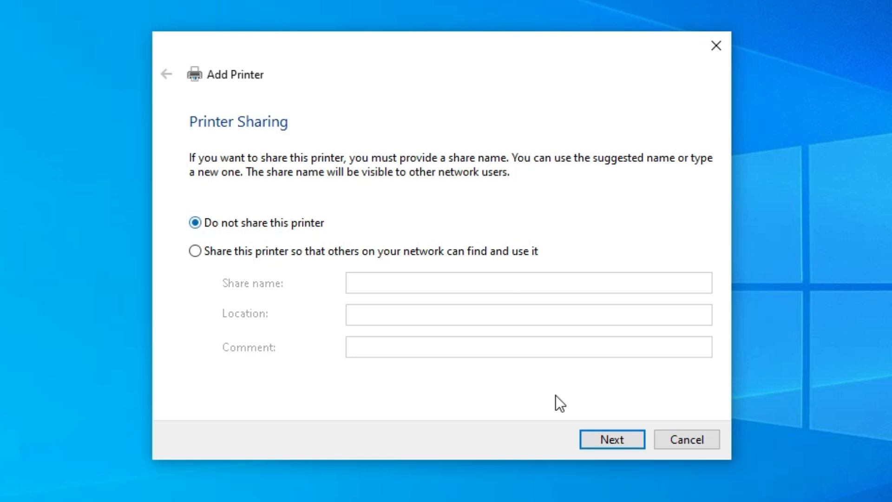
click(602, 440)
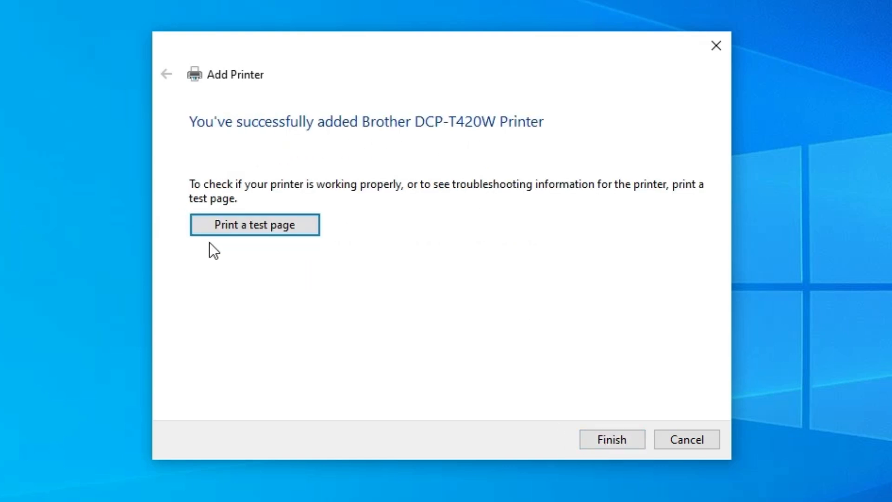
click(635, 438)
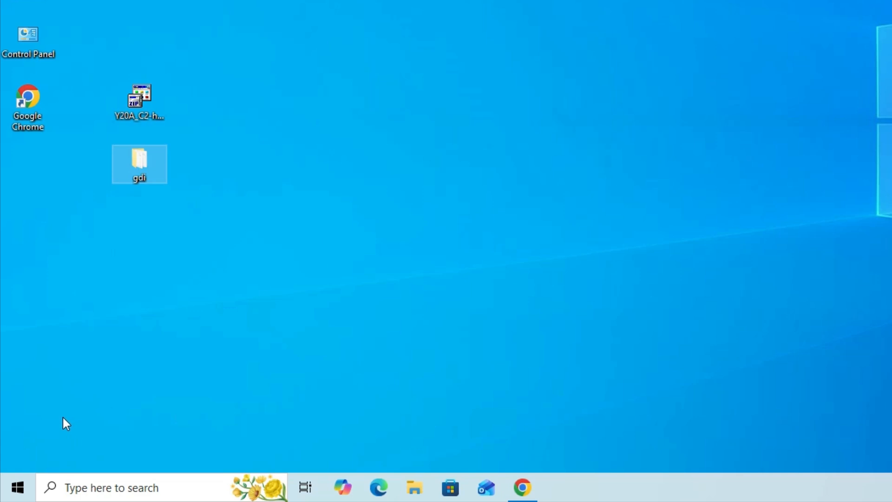
Search Windows for the Printers & scanners settings, check the list for the Brother DCP-T420W Printer and close the window.
click(19, 487)
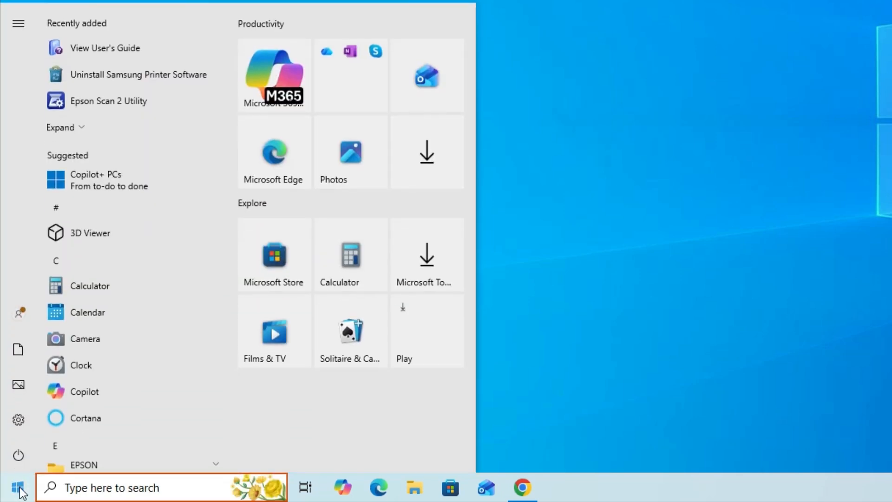
text(pr)
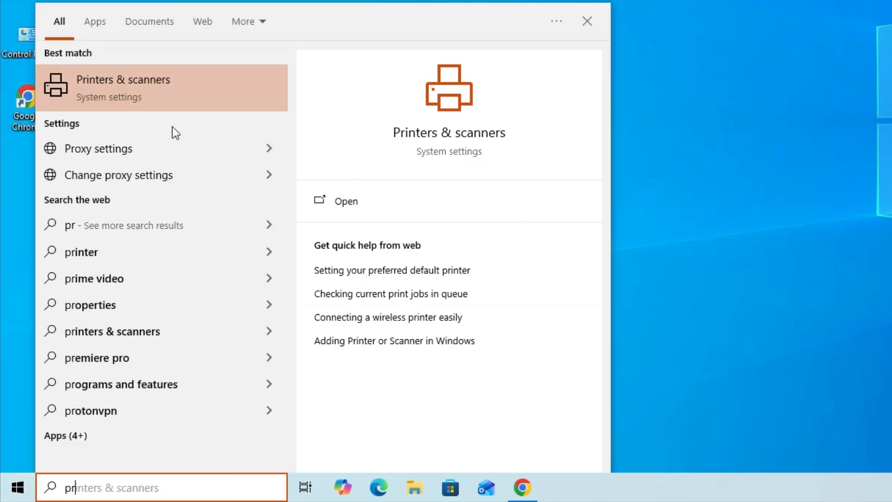
click(118, 89)
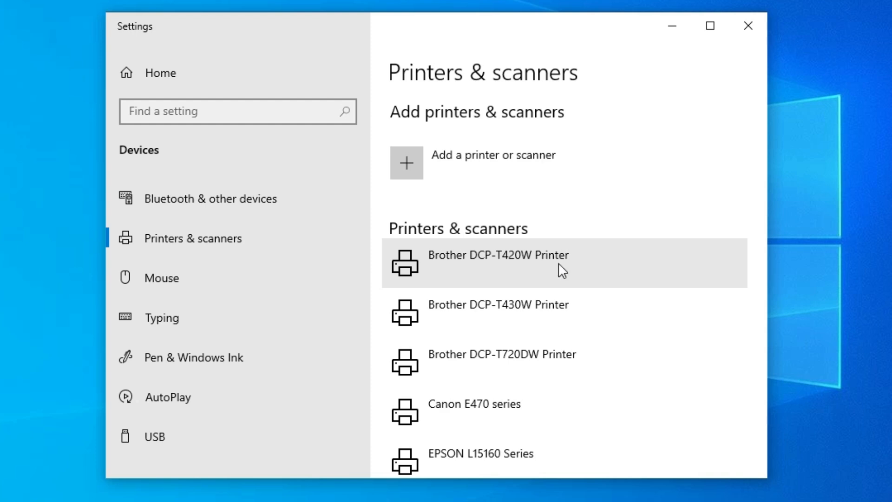
click(764, 25)
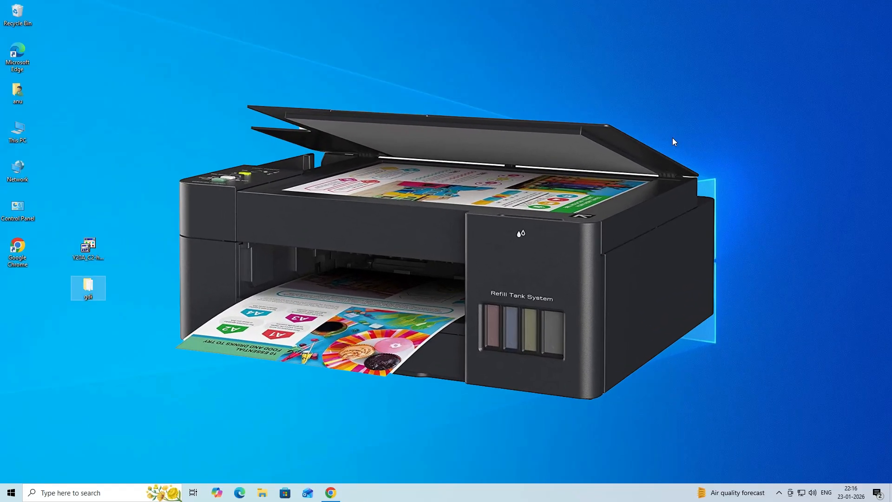